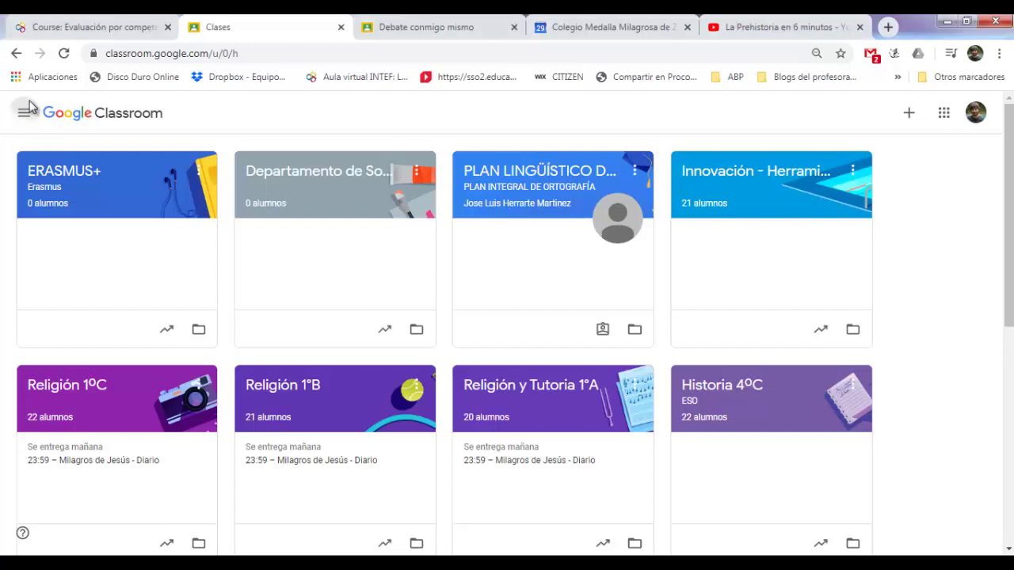
# Open the Ajustes page from the ☰ menu and browse the notification options.
pyautogui.click(29, 110)
pyautogui.scroll(-5, 182, 368)
pyautogui.scroll(-2, 182, 368)
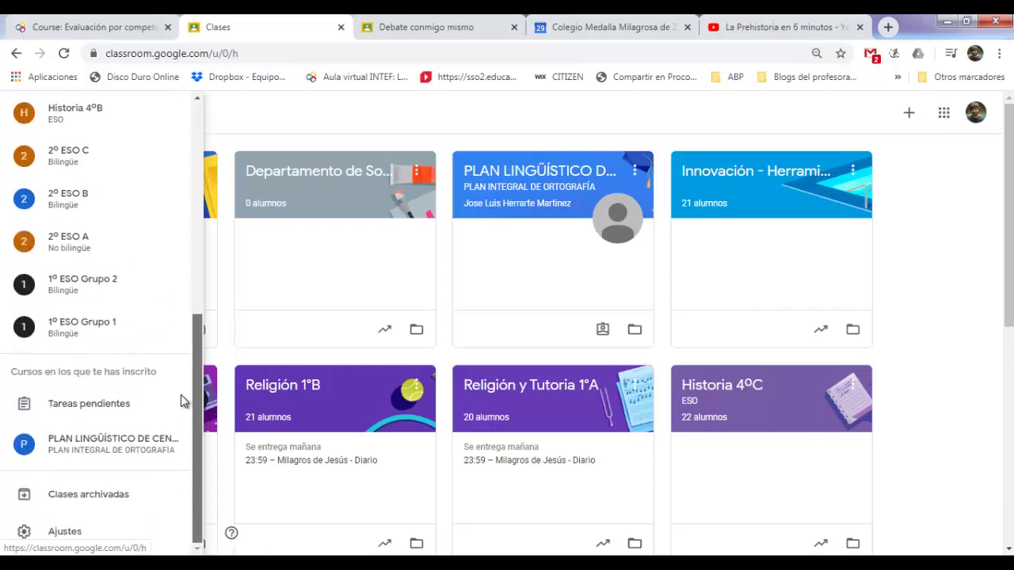
pyautogui.click(108, 535)
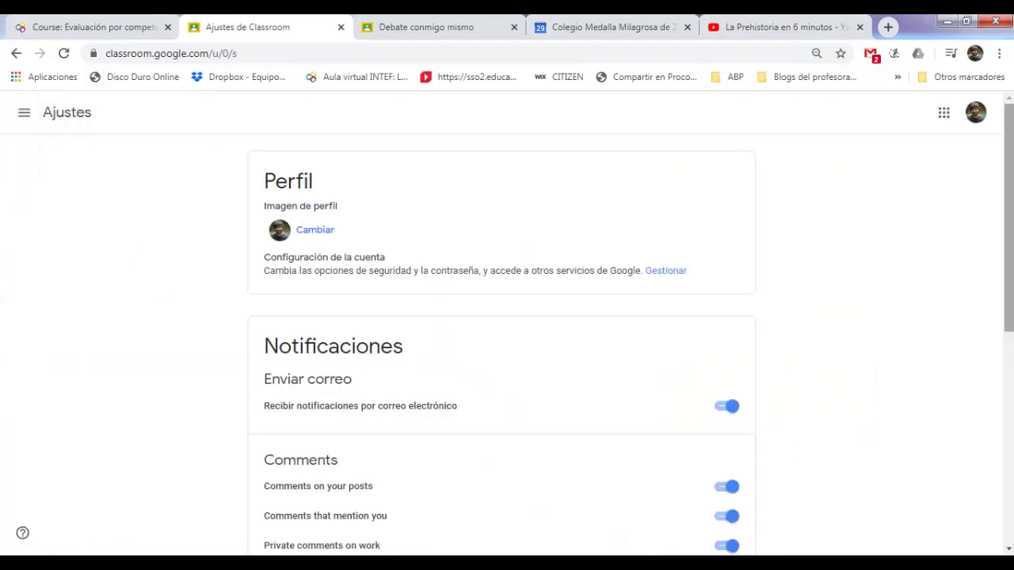
pyautogui.moveTo(1009, 214); pyautogui.dragTo(994, 336)
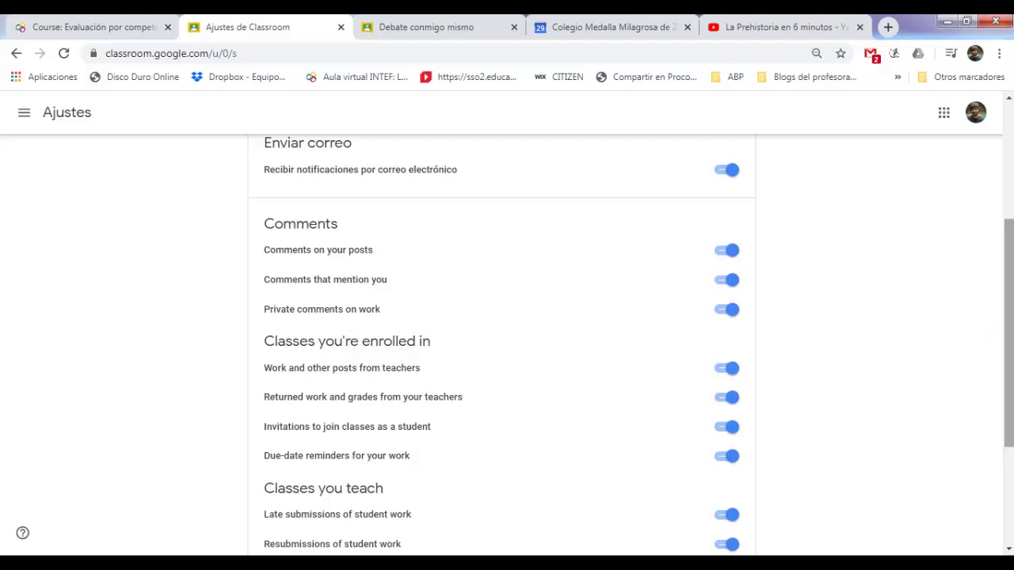
pyautogui.moveTo(1008, 336); pyautogui.dragTo(1009, 433)
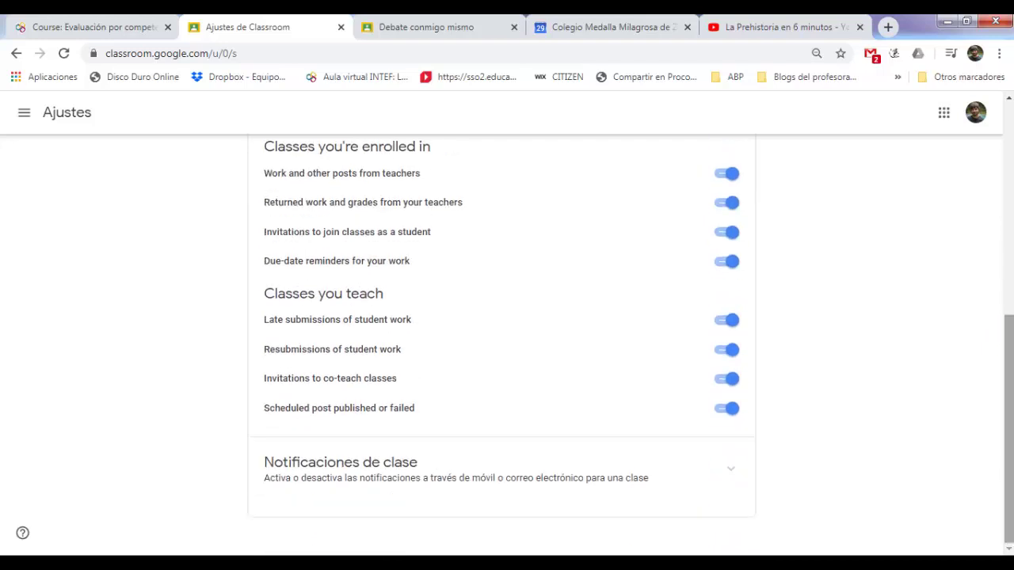
pyautogui.moveTo(1009, 352); pyautogui.dragTo(996, 215)
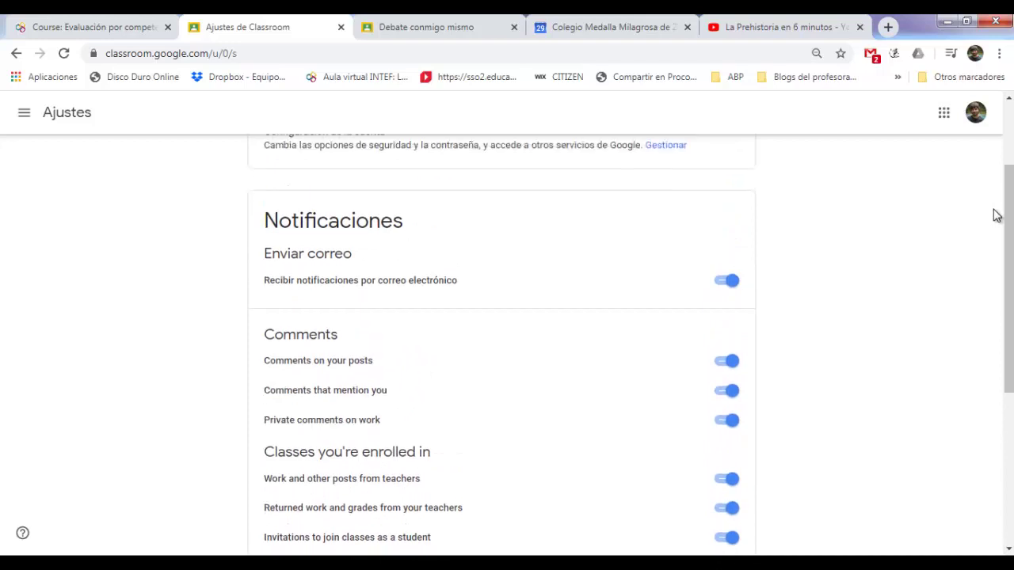
# Turn Recibir notificaciones off and back on, then switch off 'Comments that mention you'.
pyautogui.click(730, 285)
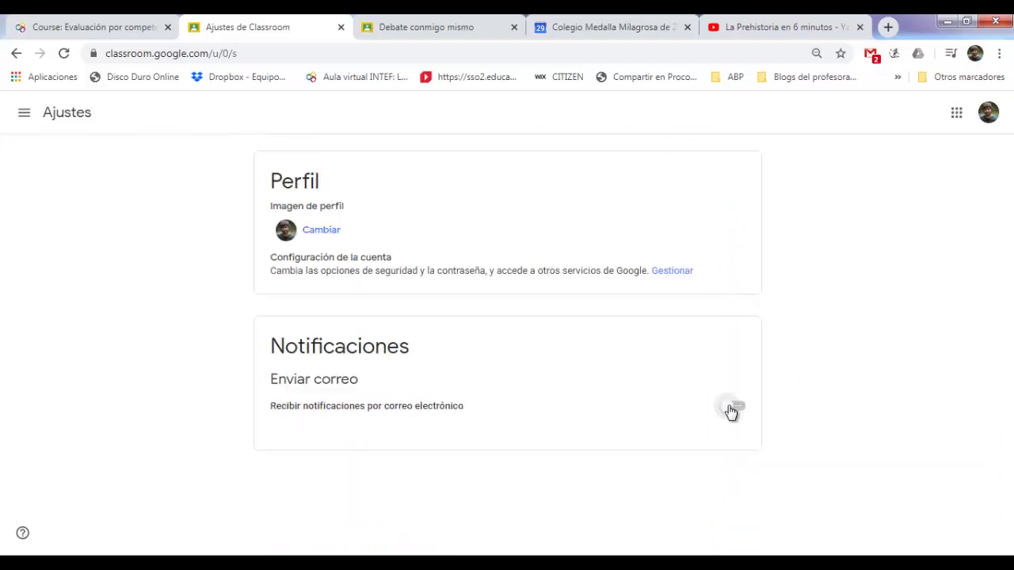
pyautogui.click(731, 408)
pyautogui.scroll(-3, 731, 411)
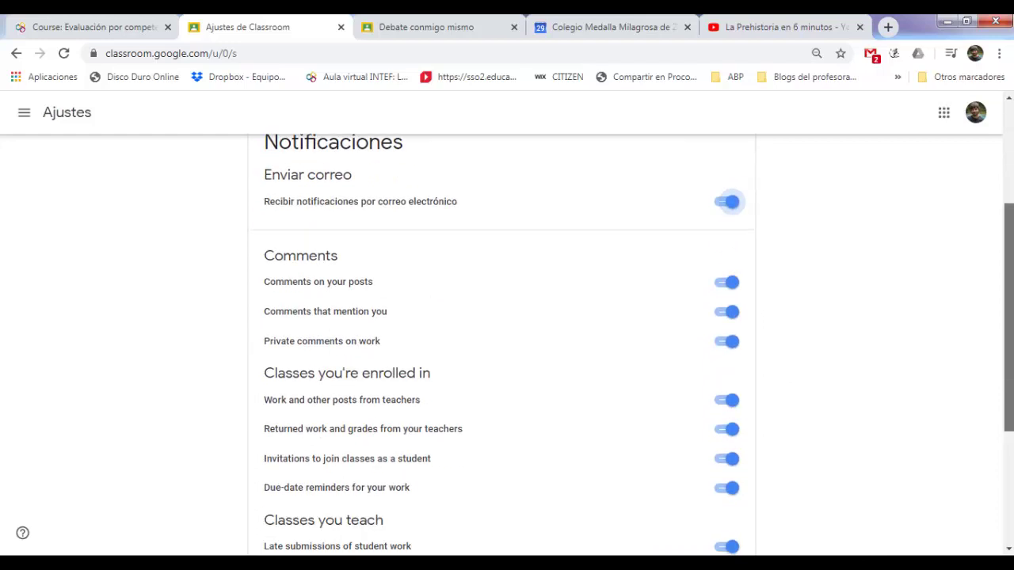
pyautogui.moveTo(1009, 292); pyautogui.dragTo(1012, 319)
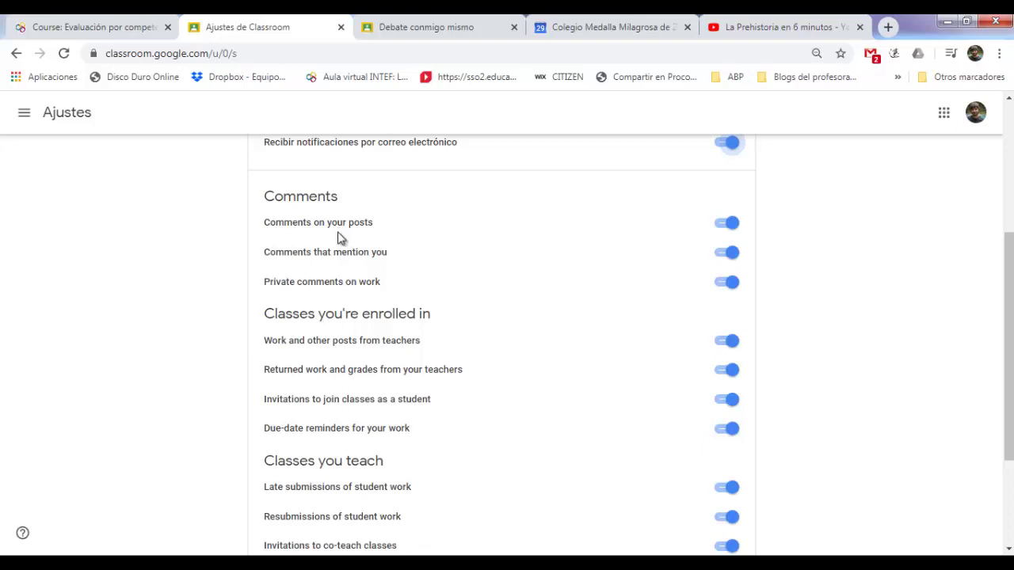
pyautogui.doubleClick(734, 265)
pyautogui.click(732, 263)
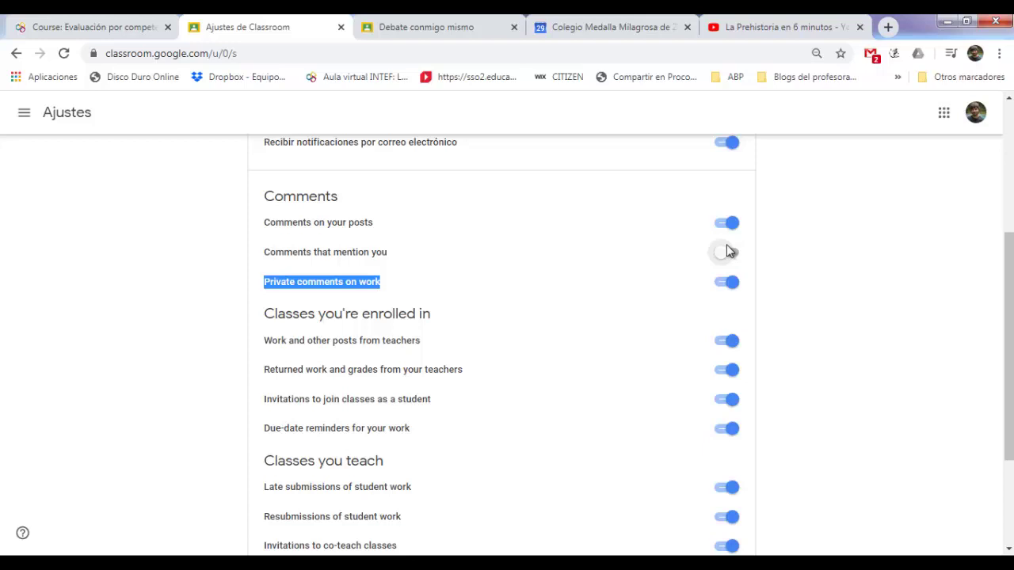
# Open Gmail in a new tab from the Google apps grid and dismiss the Windows colour-scheme warning.
pyautogui.click(945, 117)
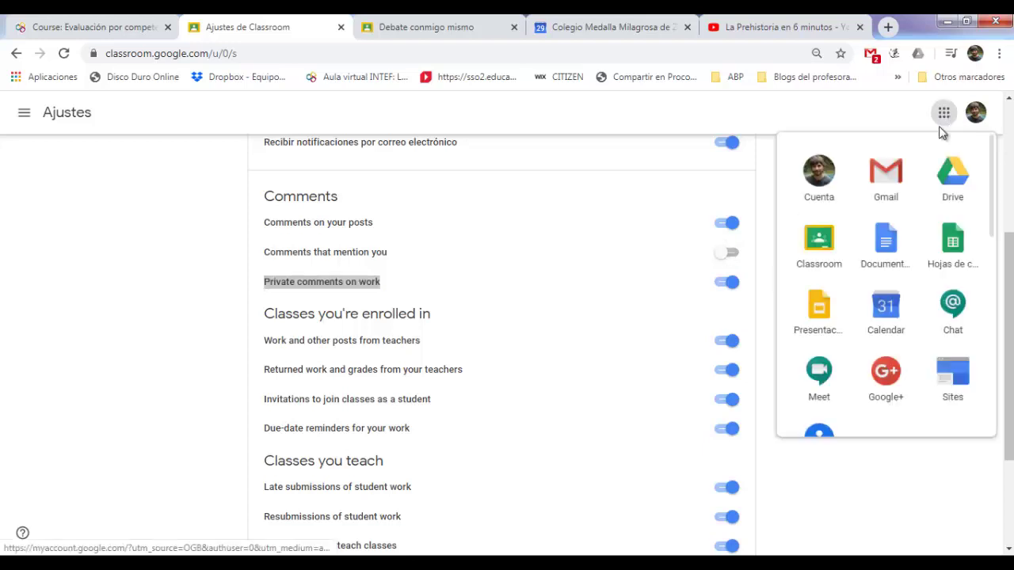
pyautogui.click(898, 187)
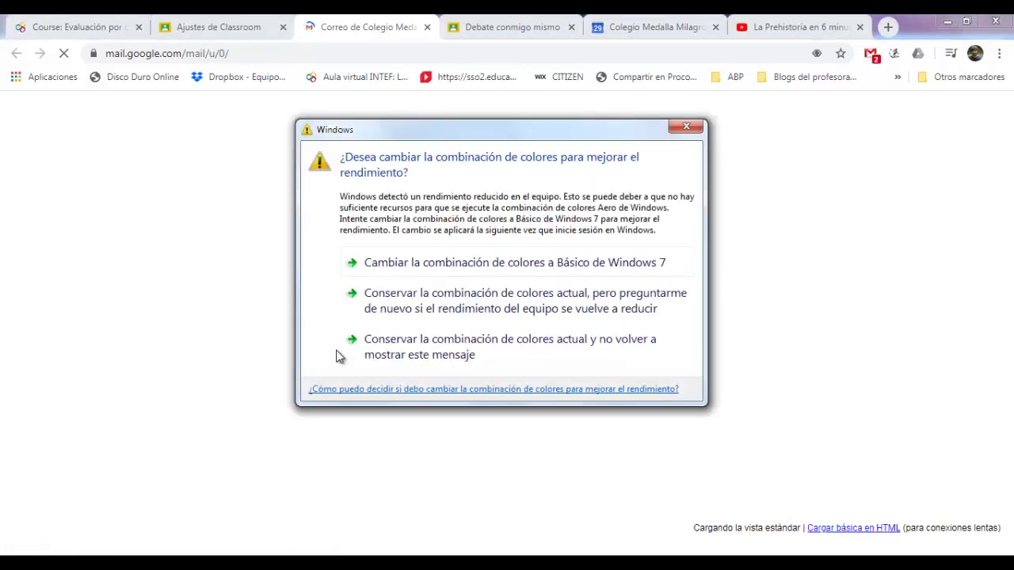
pyautogui.click(686, 126)
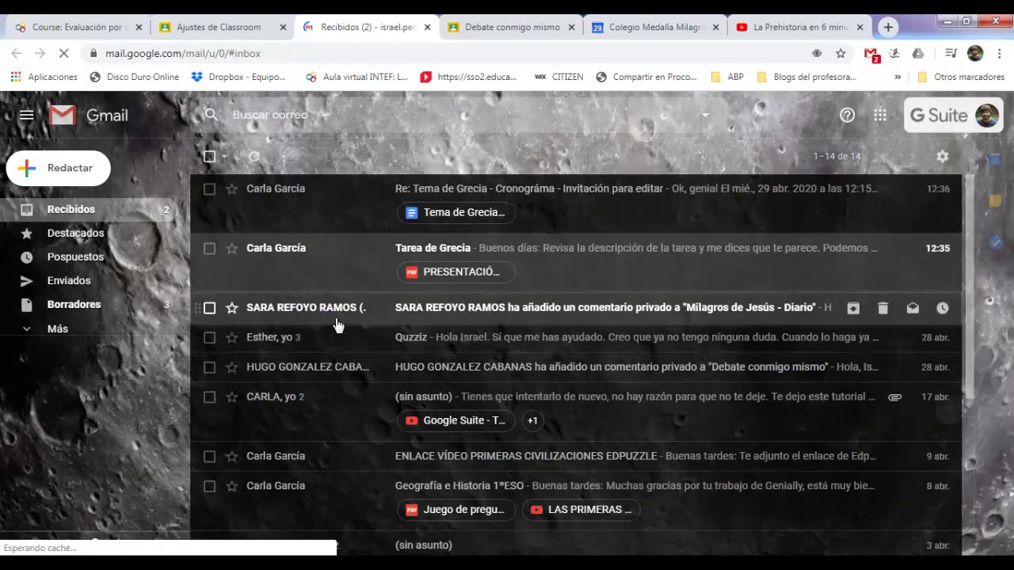
# Open the email about the private comment on 'Milagros de Jesús - Diario' and follow RESPONDER.
pyautogui.click(335, 321)
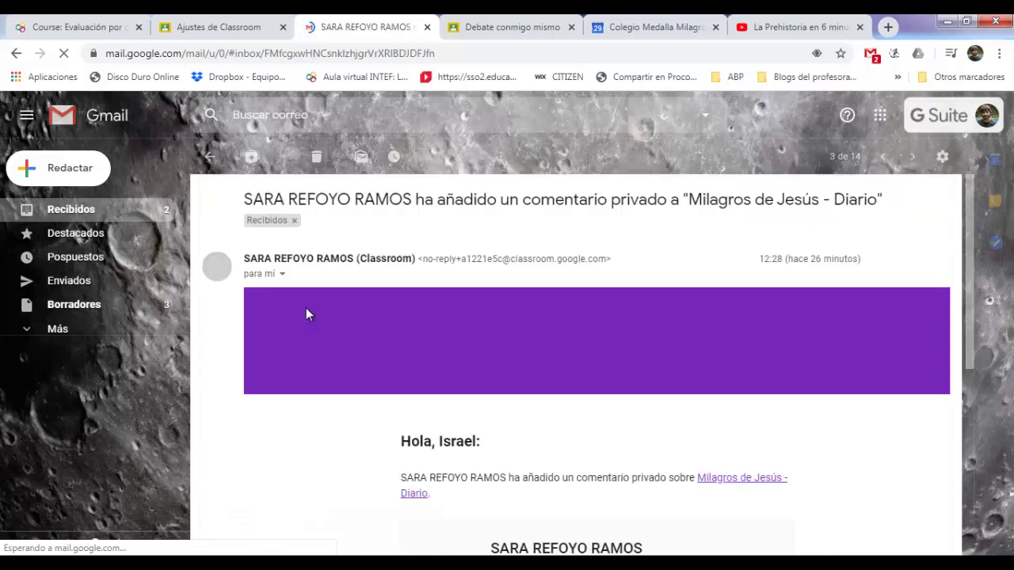
pyautogui.moveTo(969, 238); pyautogui.dragTo(966, 350)
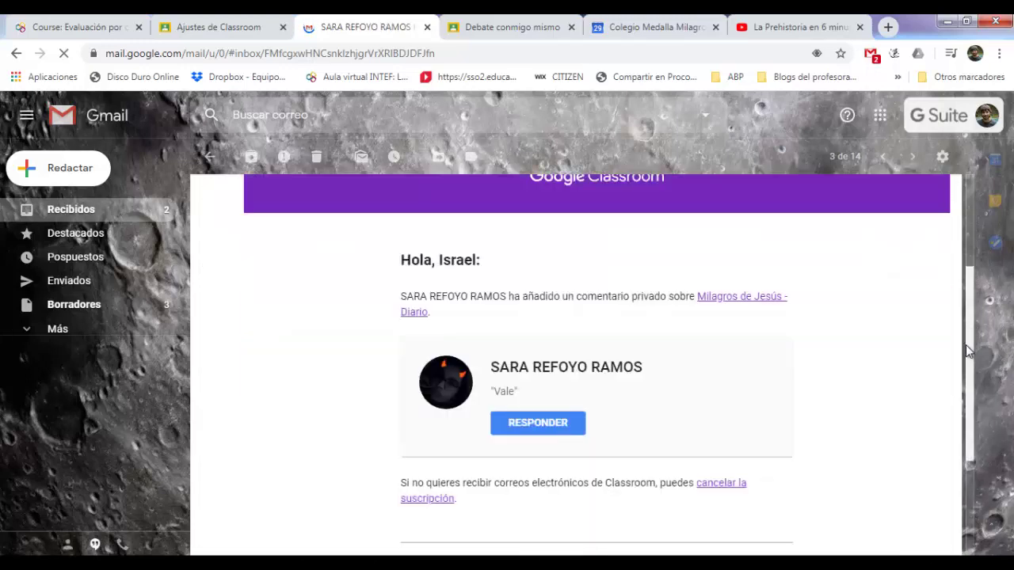
pyautogui.scroll(-1, 871, 360)
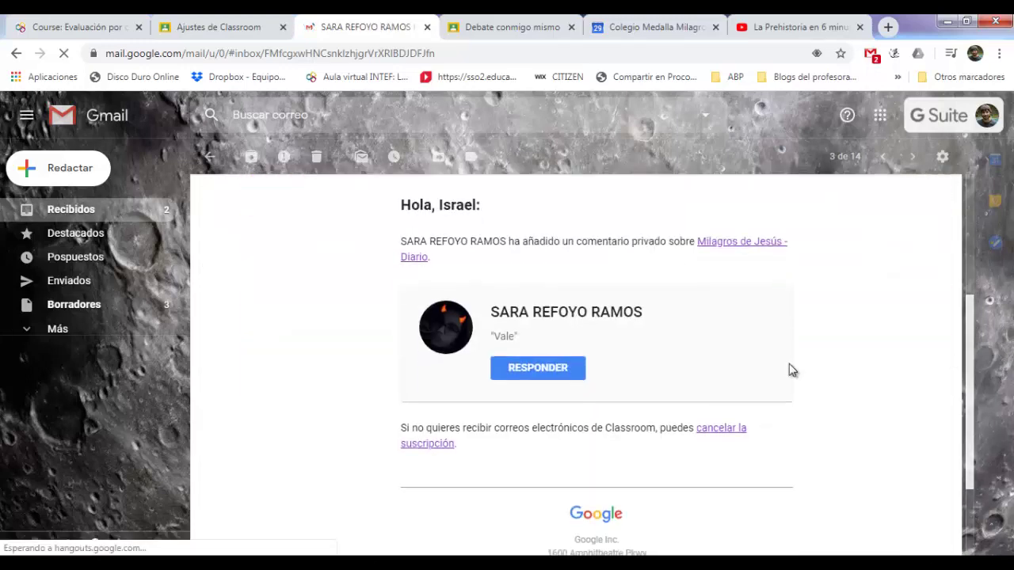
pyautogui.tripleClick(509, 334)
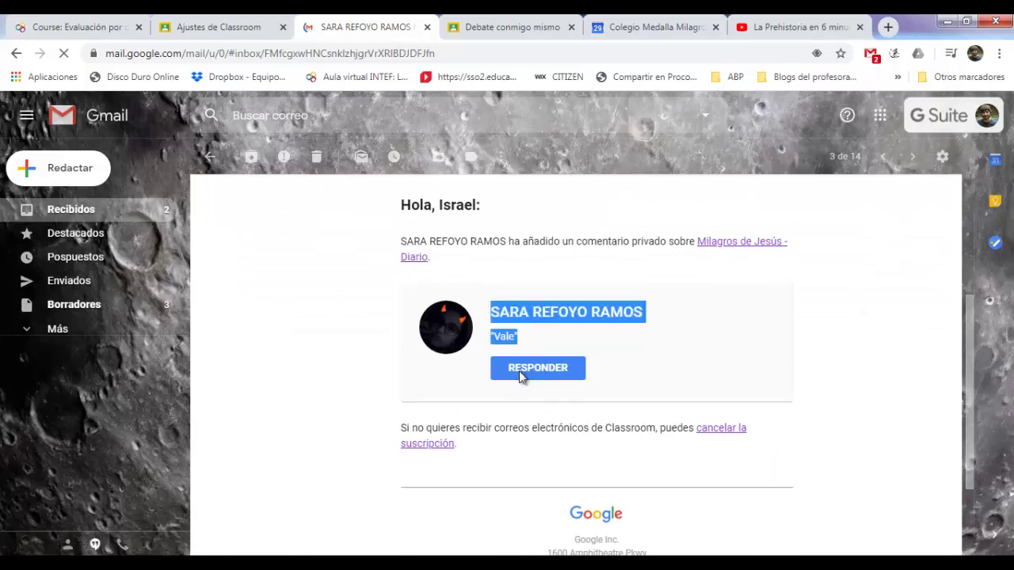
pyautogui.click(520, 372)
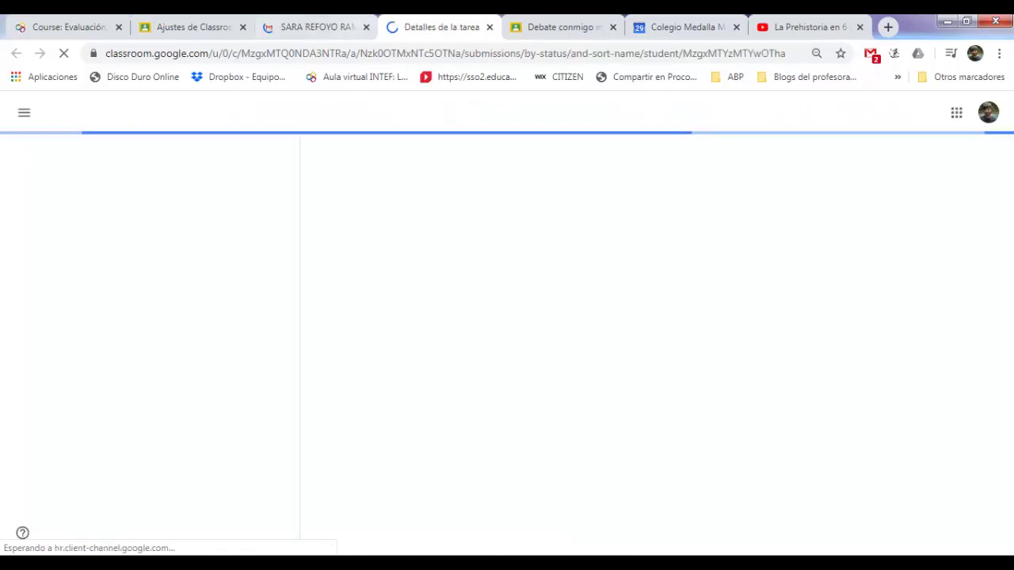
# Switch off teacher posts, returned work, class invitations and due-date reminders under 'Classes you're enrolled in'.
pyautogui.click(181, 27)
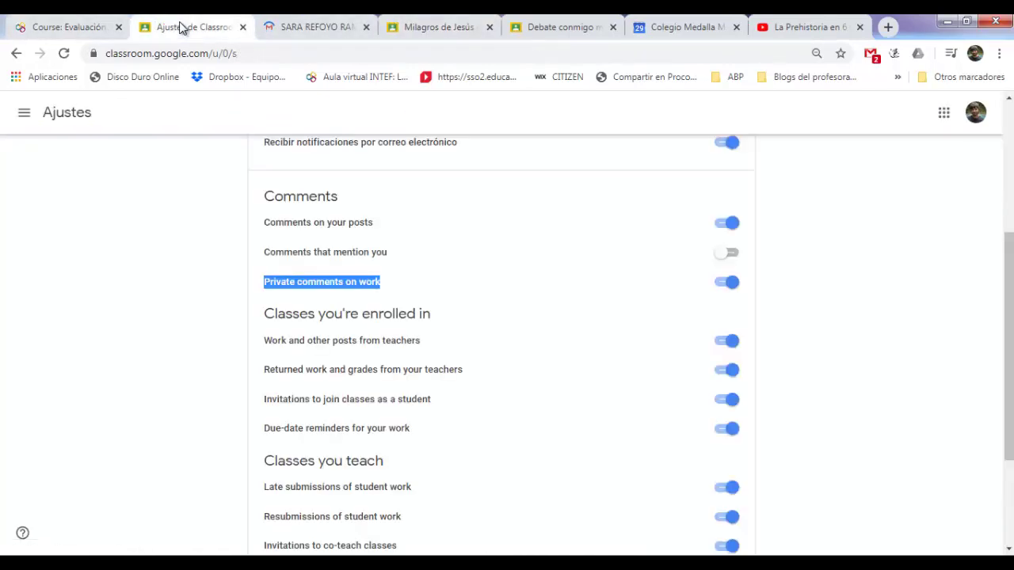
pyautogui.scroll(-2, 507, 341)
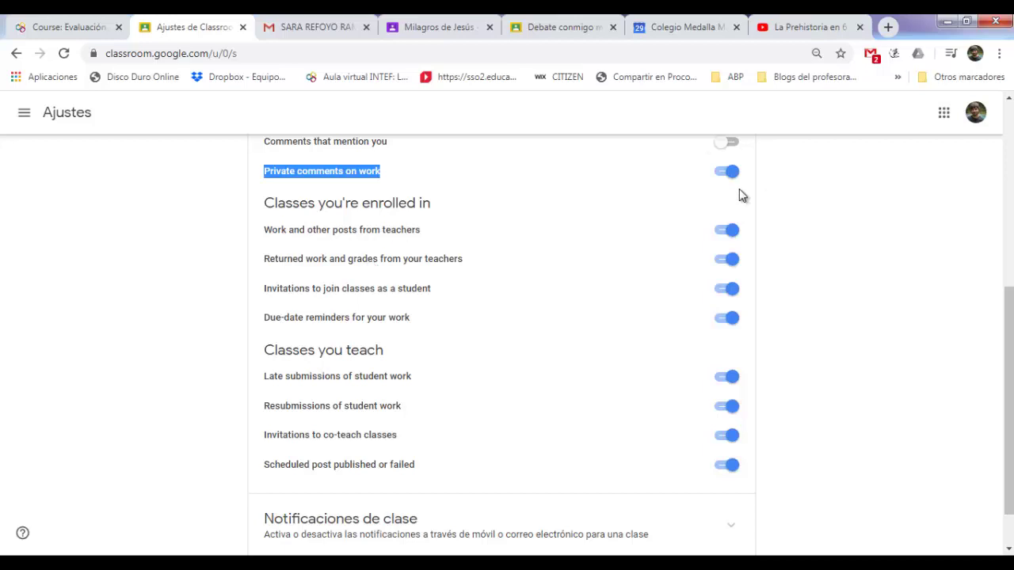
pyautogui.click(730, 229)
pyautogui.click(731, 259)
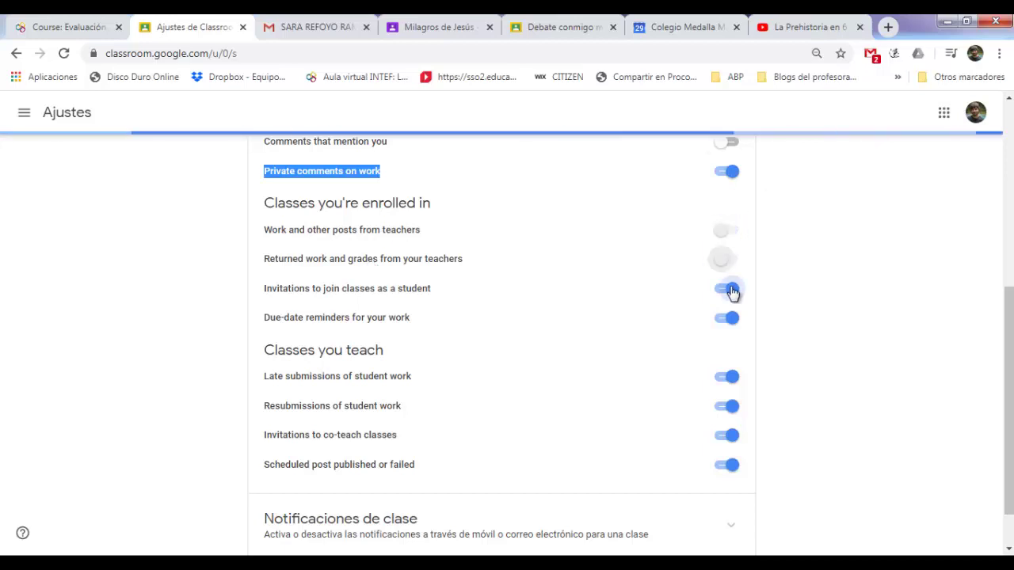
pyautogui.click(729, 289)
pyautogui.click(729, 319)
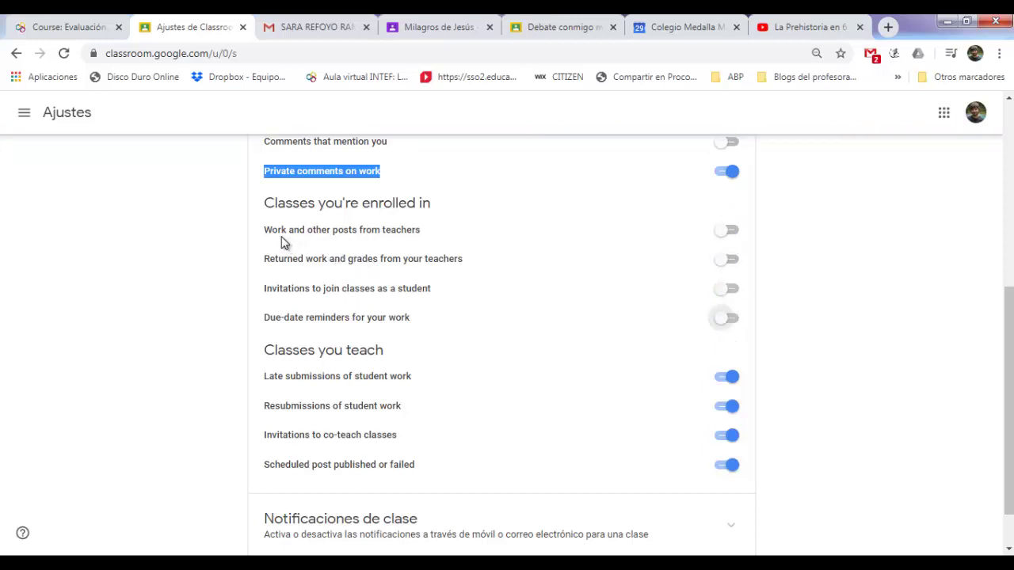
pyautogui.click(721, 233)
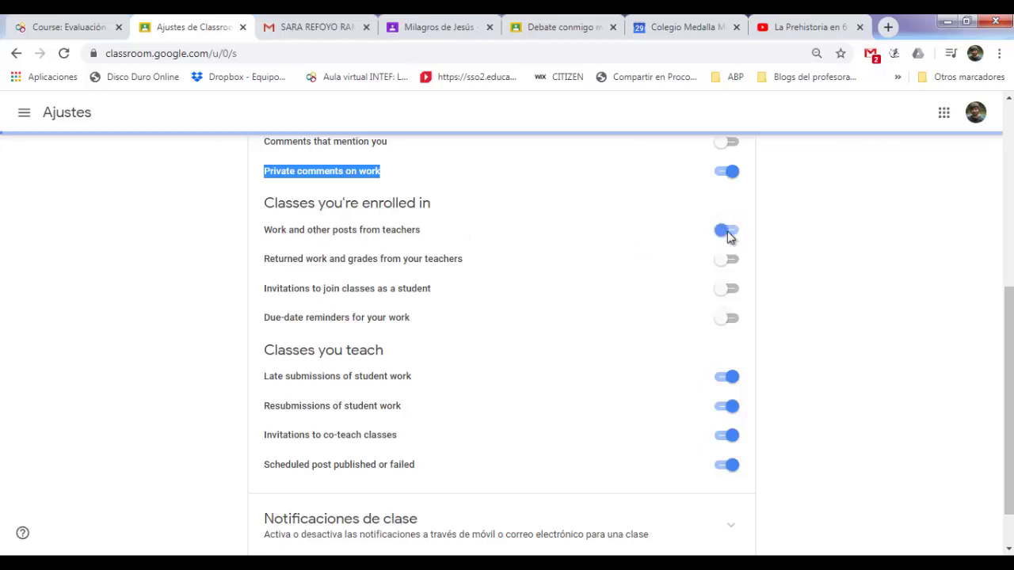
pyautogui.click(729, 234)
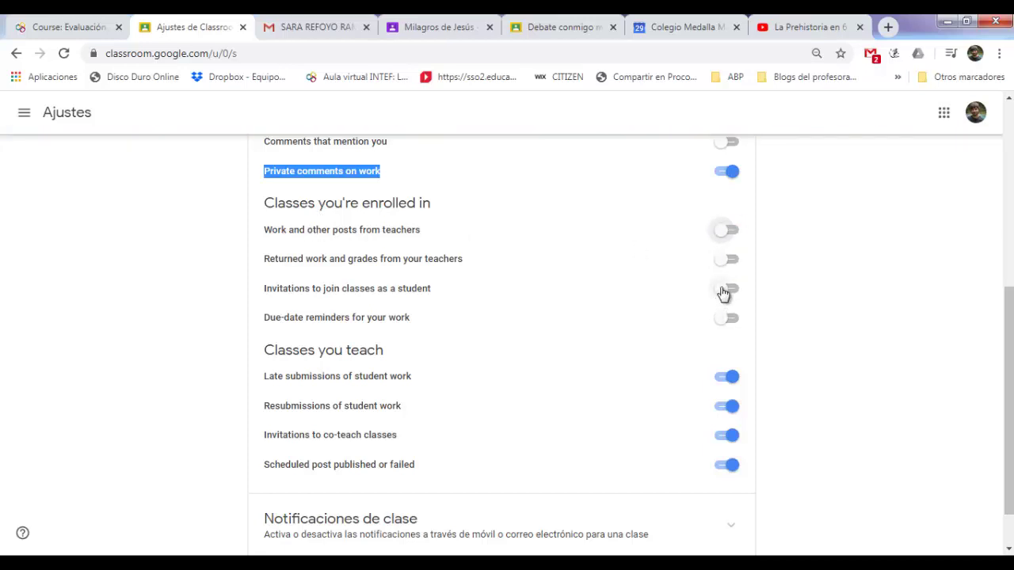
pyautogui.click(724, 291)
pyautogui.click(724, 325)
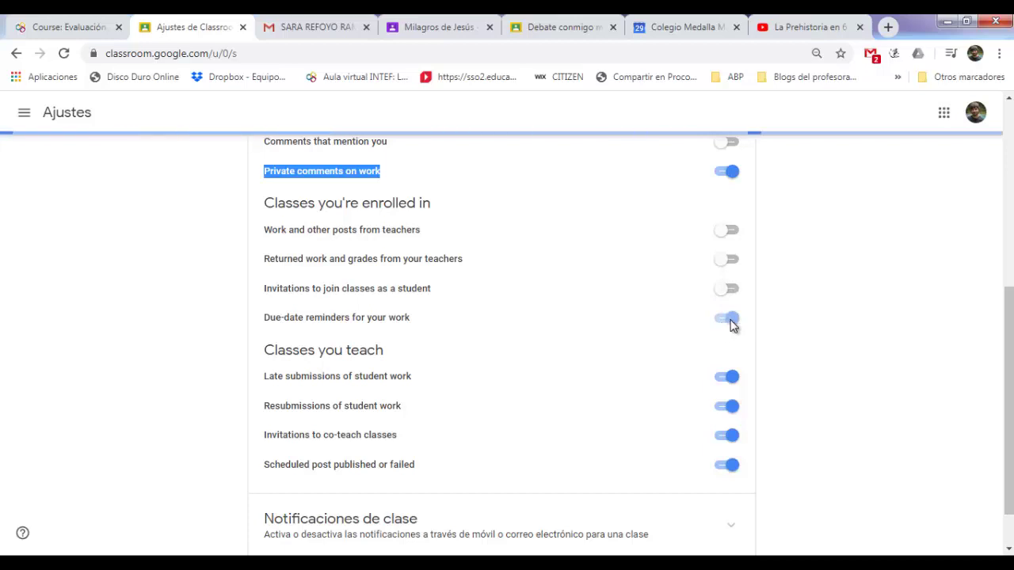
pyautogui.click(734, 328)
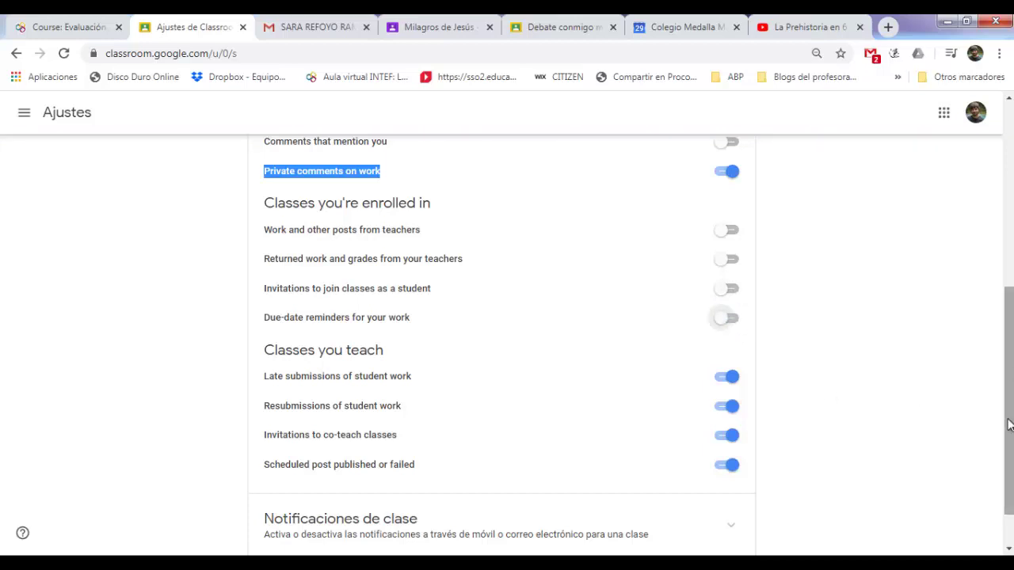
# Switch off scheduled post, co-teach invitation, resubmission and late submission notifications under 'Classes you teach'.
pyautogui.scroll(-1, 1008, 396)
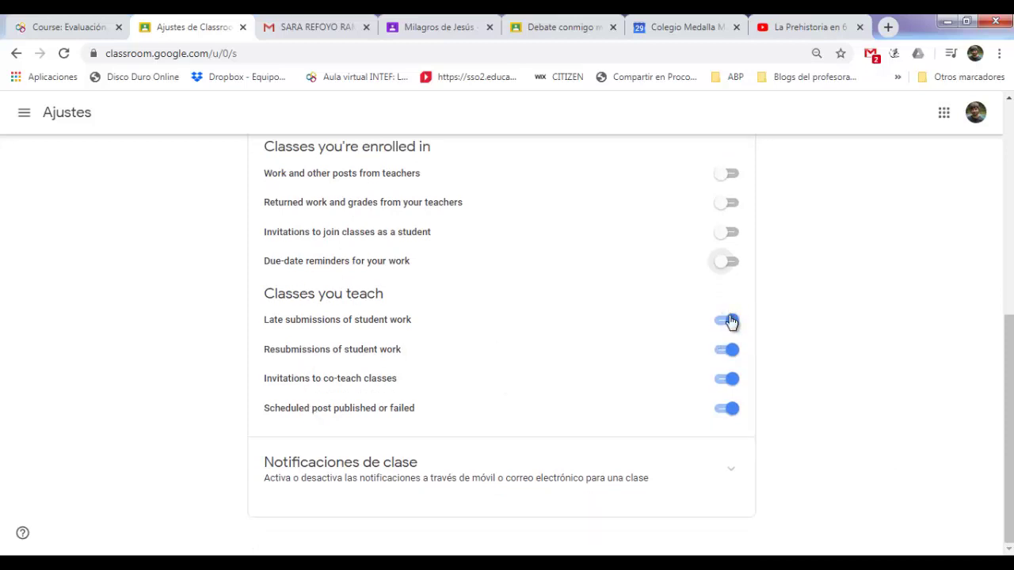
pyautogui.click(733, 410)
pyautogui.click(731, 380)
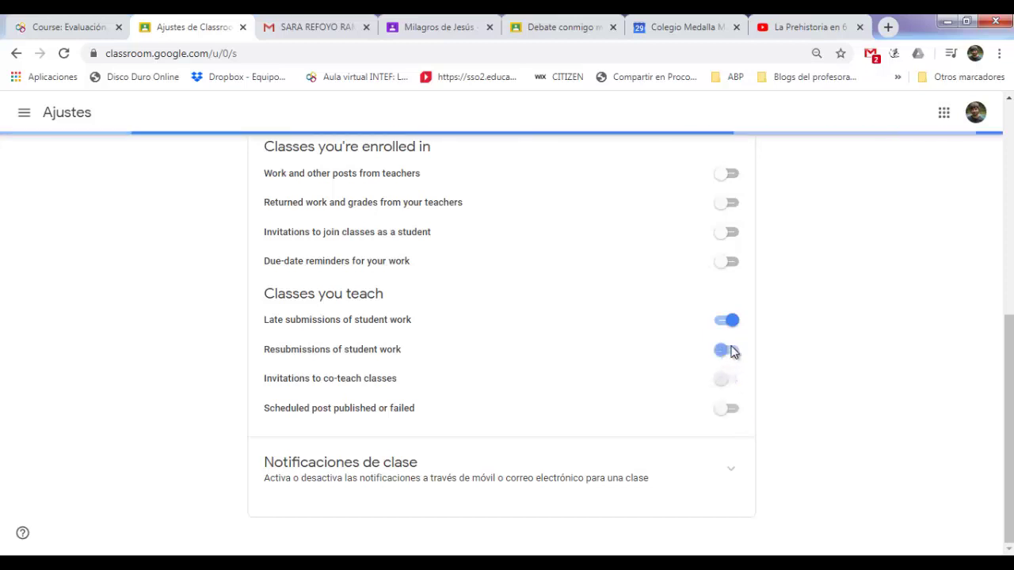
pyautogui.click(731, 350)
pyautogui.click(733, 322)
pyautogui.moveTo(991, 431); pyautogui.dragTo(1003, 310)
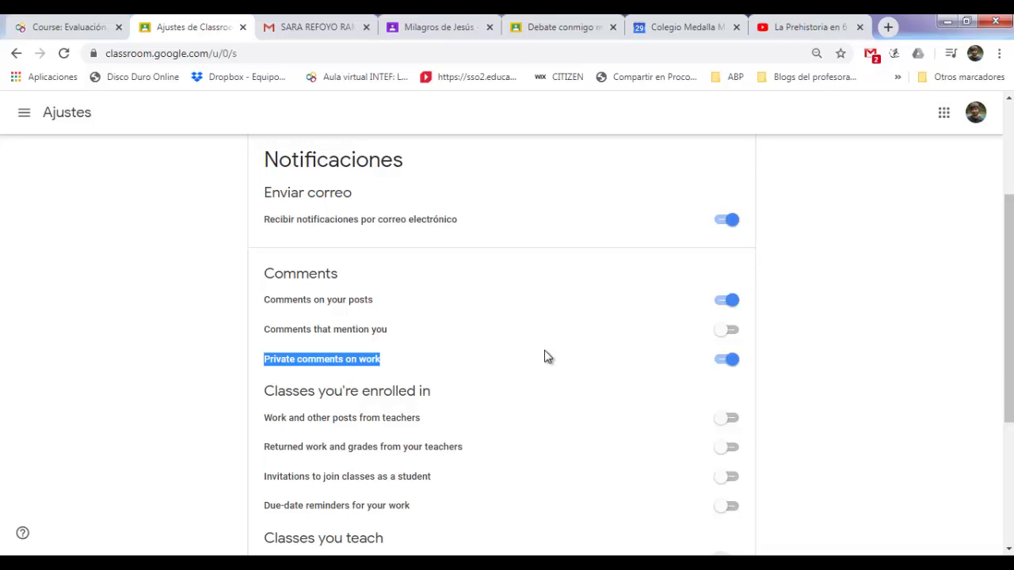
# Go to Tareas pendientes from the hamburger menu and scroll the Para revisar list.
pyautogui.click(24, 113)
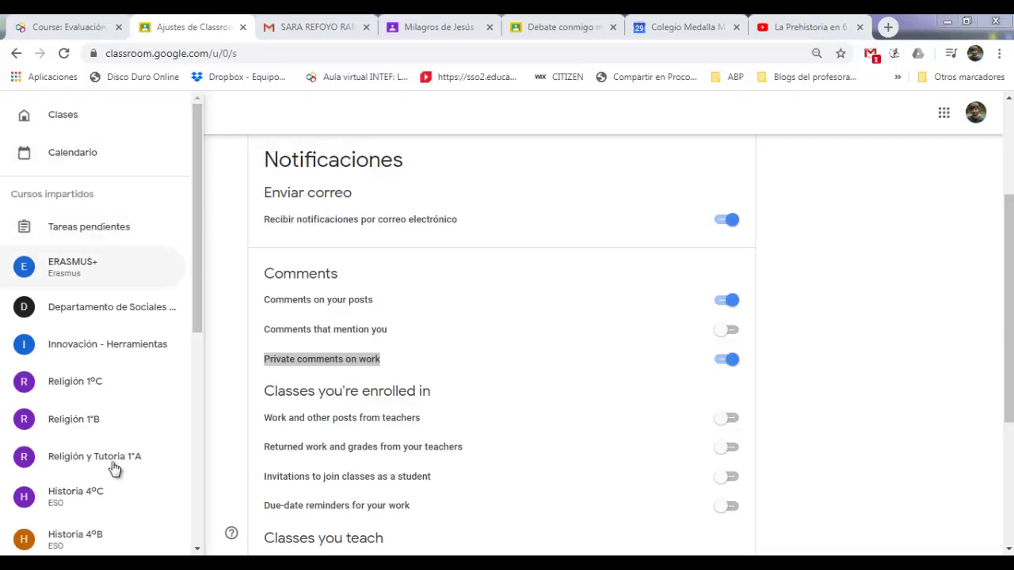
pyautogui.click(89, 236)
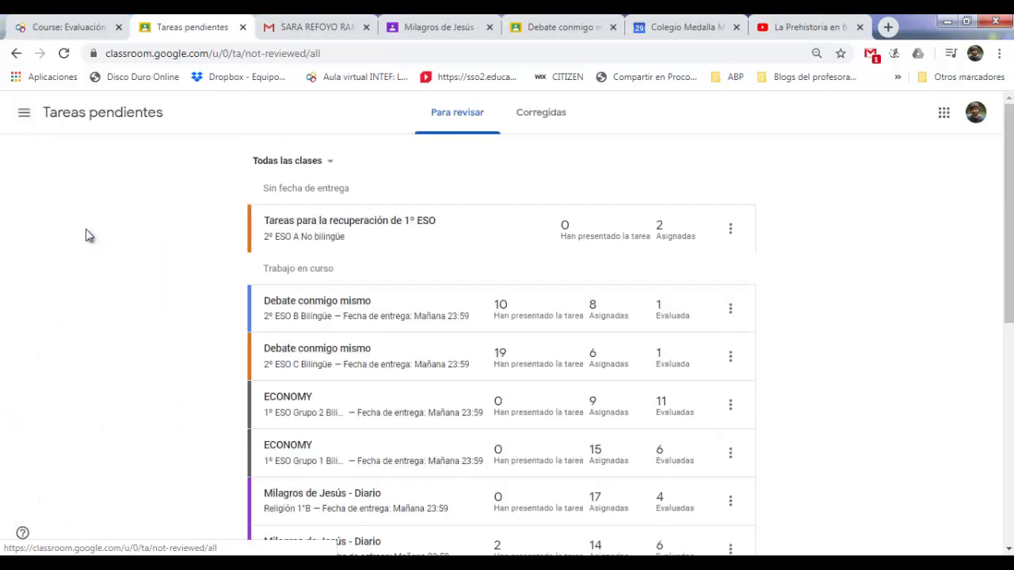
pyautogui.moveTo(1009, 198)
pyautogui.mouseDown()
pyautogui.moveTo(1010, 421)
pyautogui.moveTo(1002, 205)
pyautogui.mouseUp()
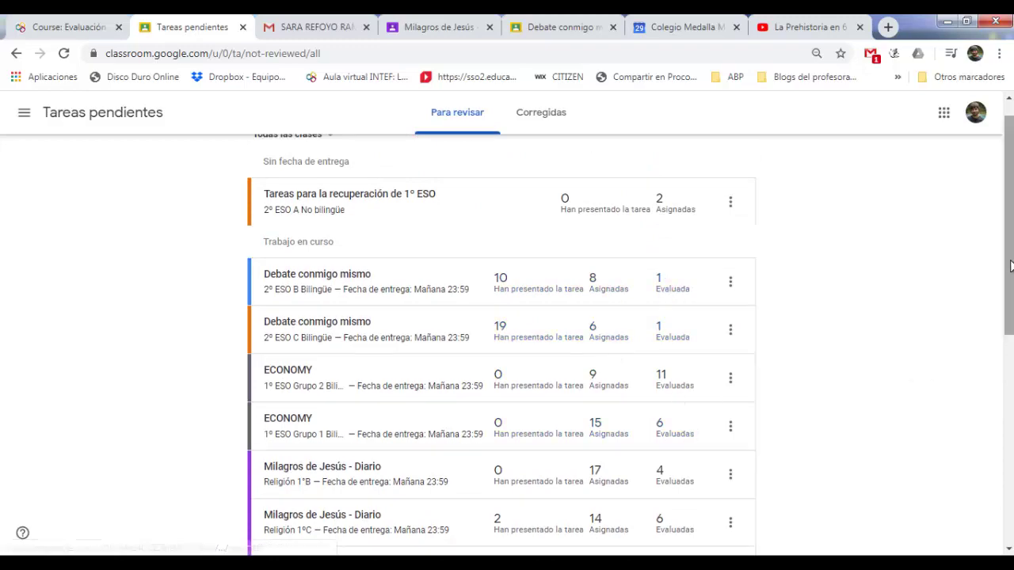
pyautogui.moveTo(1006, 337); pyautogui.dragTo(1008, 493)
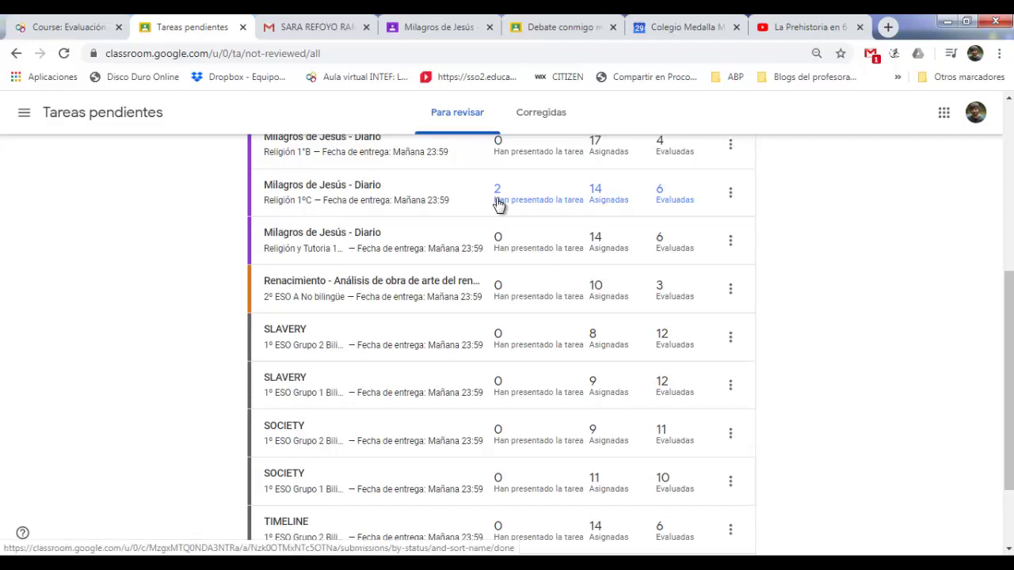
pyautogui.moveTo(1010, 437); pyautogui.dragTo(1010, 491)
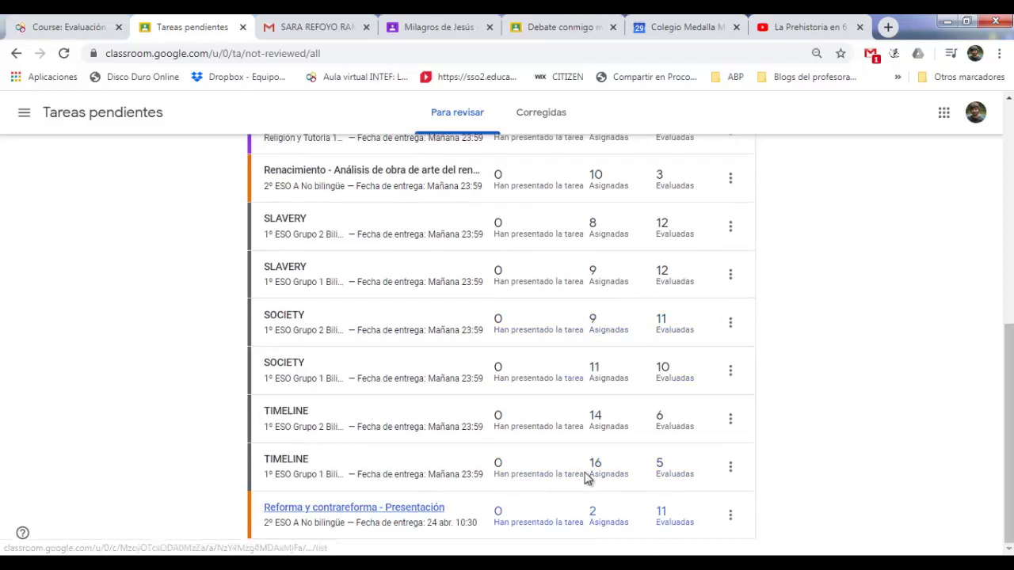
# Open the Reforma y contrareforma assignment's options menu and close it without changes.
pyautogui.click(730, 517)
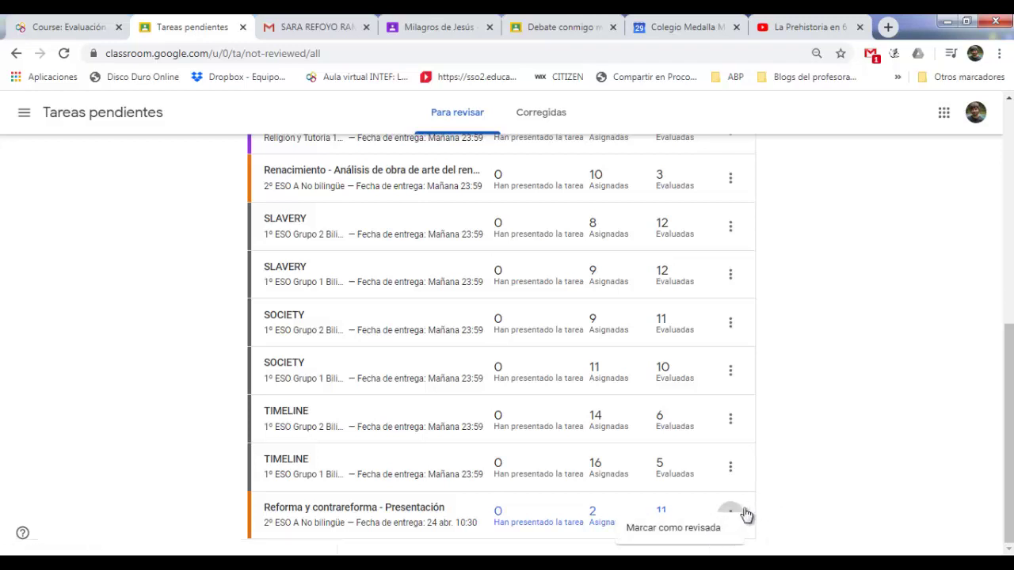
pyautogui.click(805, 476)
pyautogui.moveTo(1007, 373); pyautogui.dragTo(1008, 155)
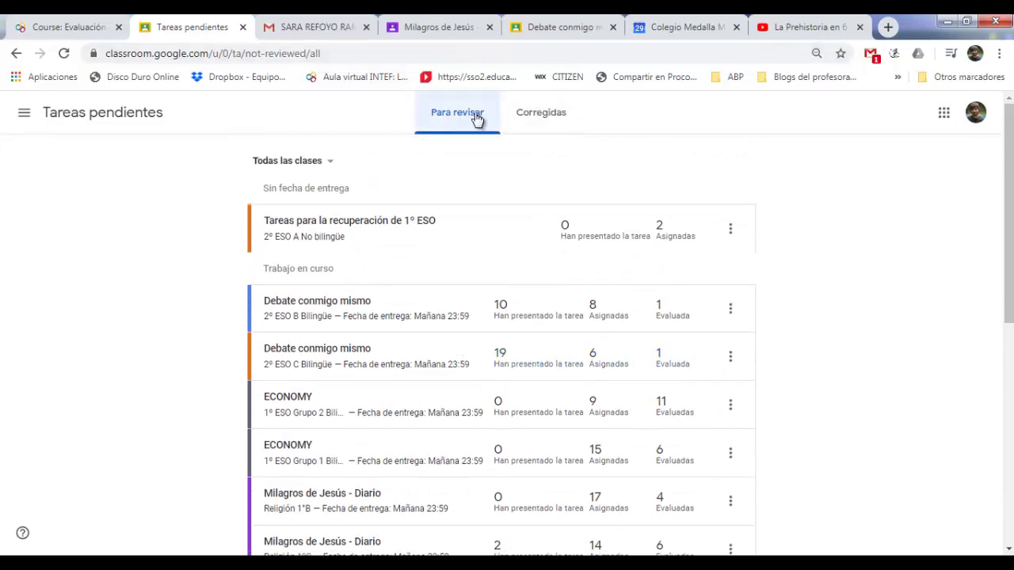
# Browse the Corregidas list, return to Para revisar, and open the class navigation menu.
pyautogui.click(545, 116)
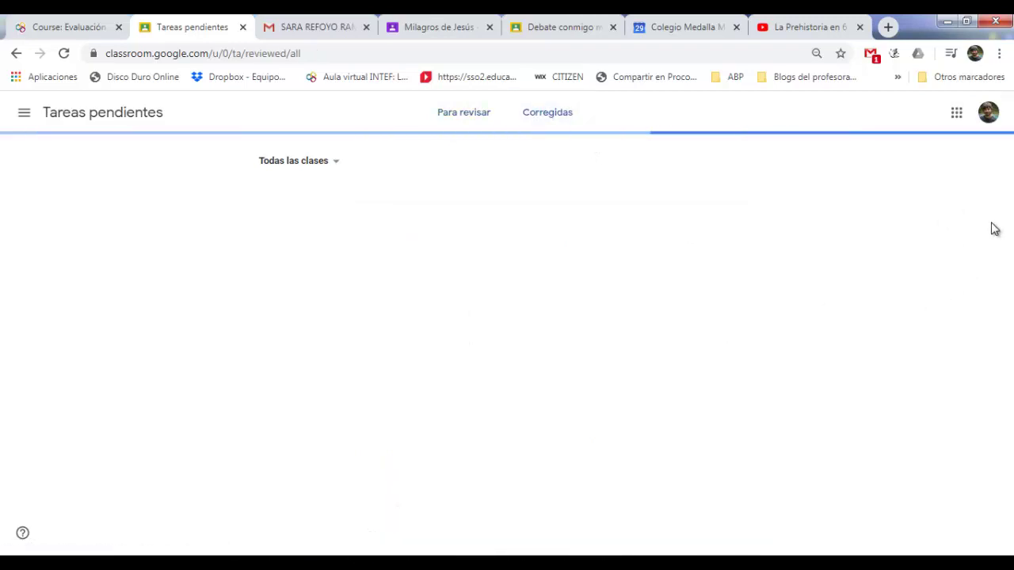
pyautogui.moveTo(1008, 147); pyautogui.dragTo(996, 124)
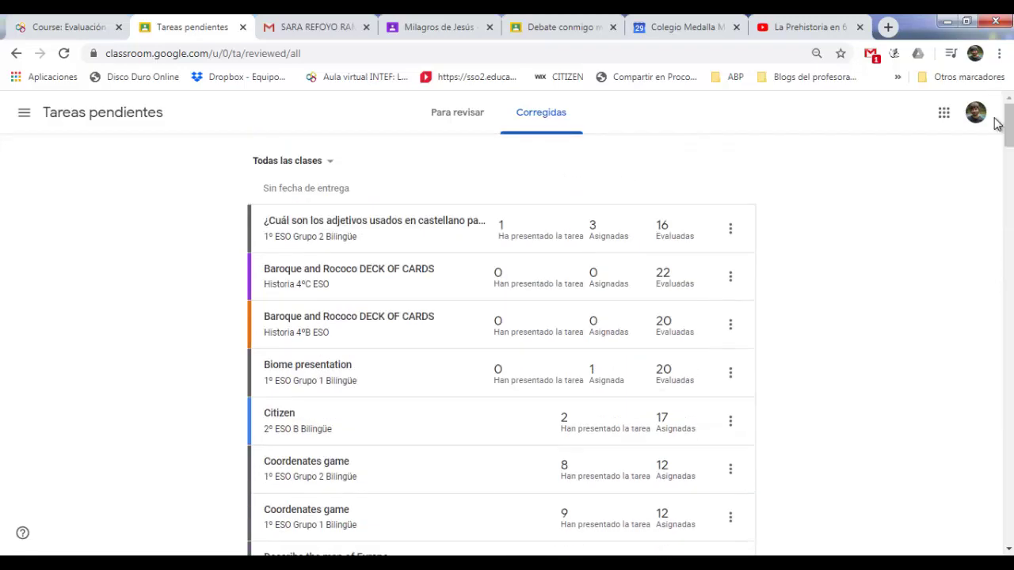
pyautogui.click(442, 119)
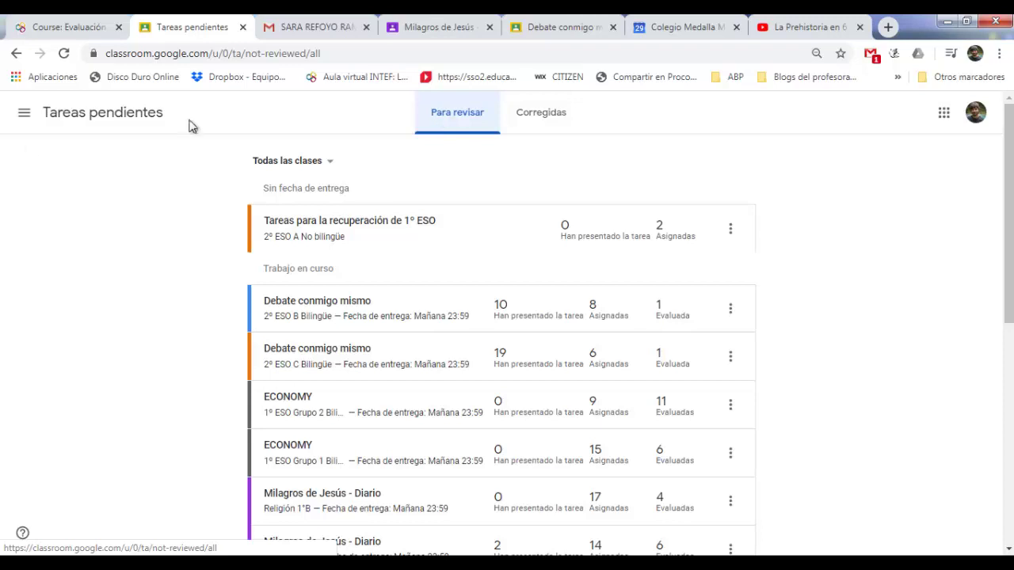
pyautogui.click(23, 115)
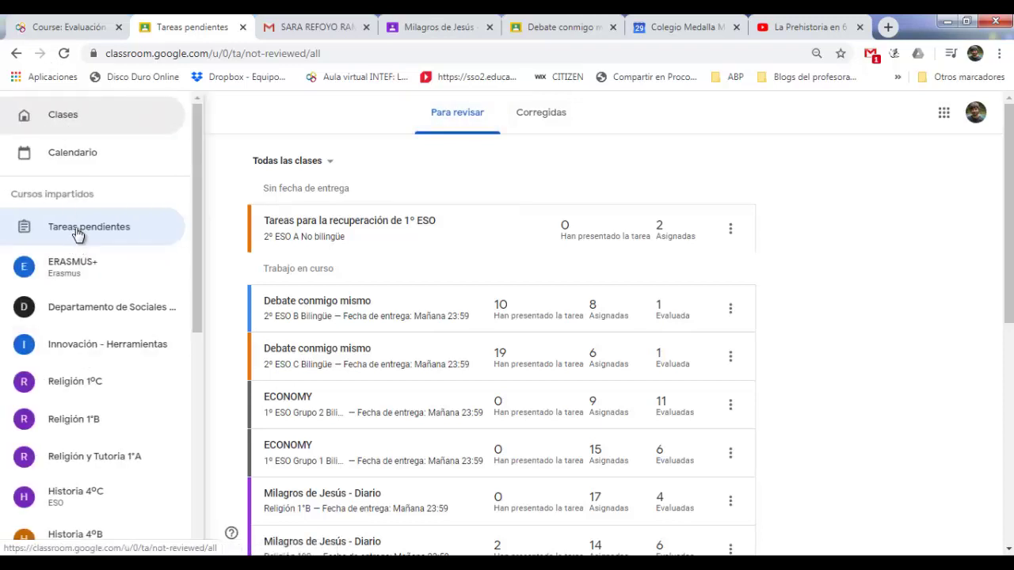